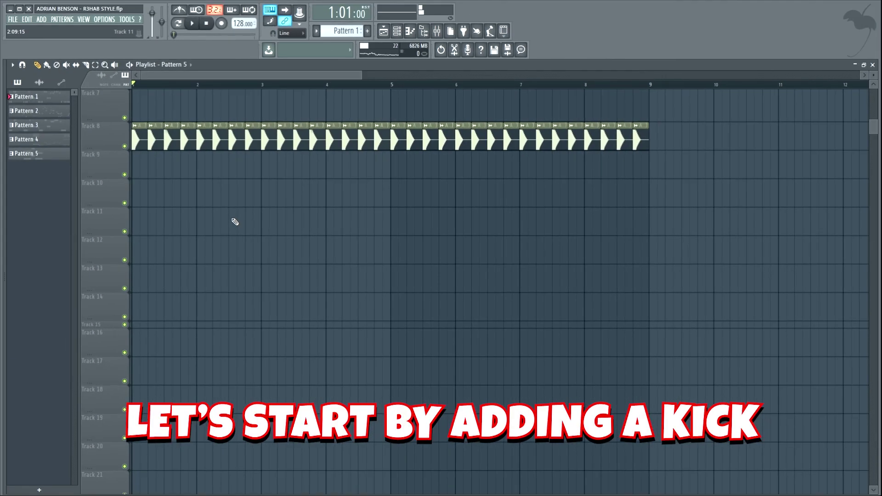
Step: Play the kick pattern, check the percussion samples' settings on Tracks 9–14, then loop the drums
key(space)
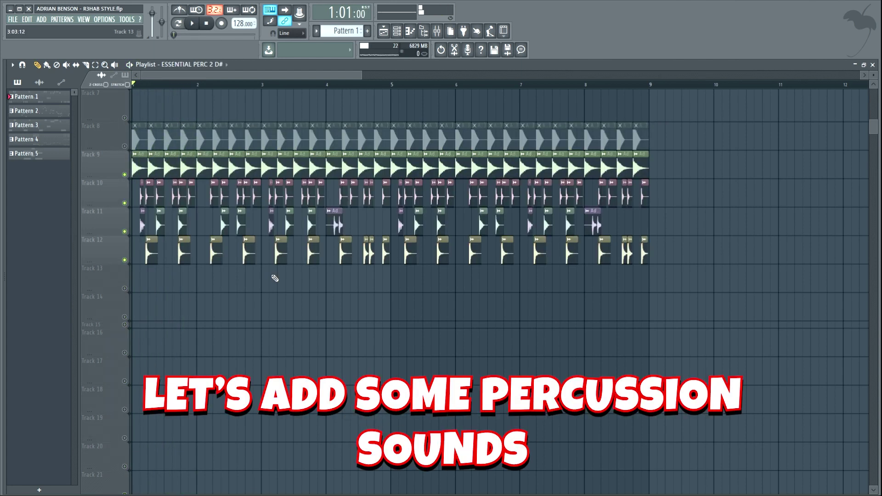
double_click(337, 169)
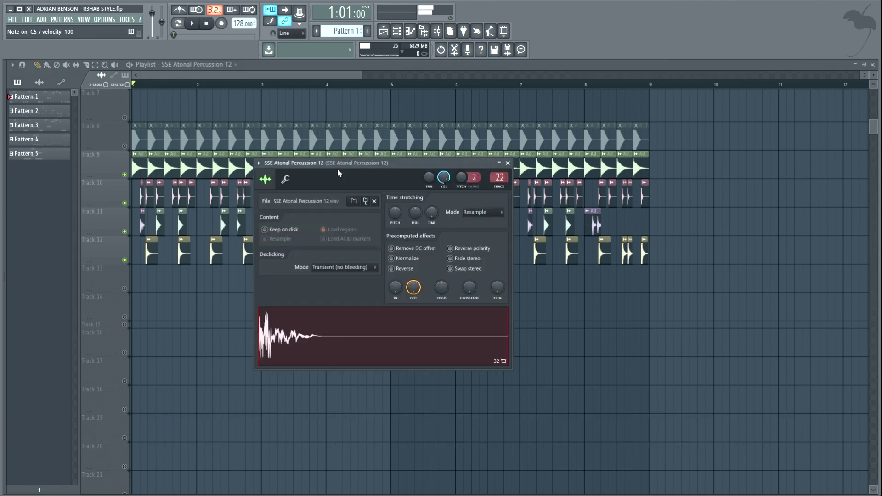
key(Down)
key(Down)
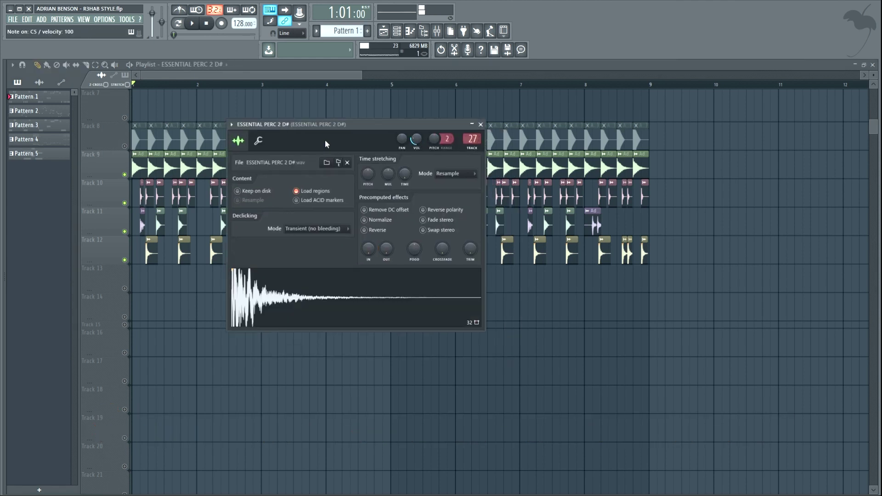
key(Escape)
key(space)
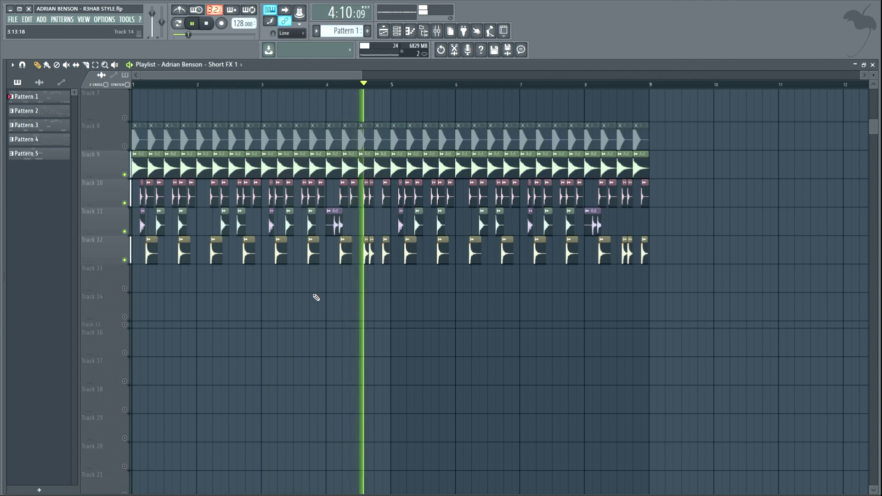
key(space)
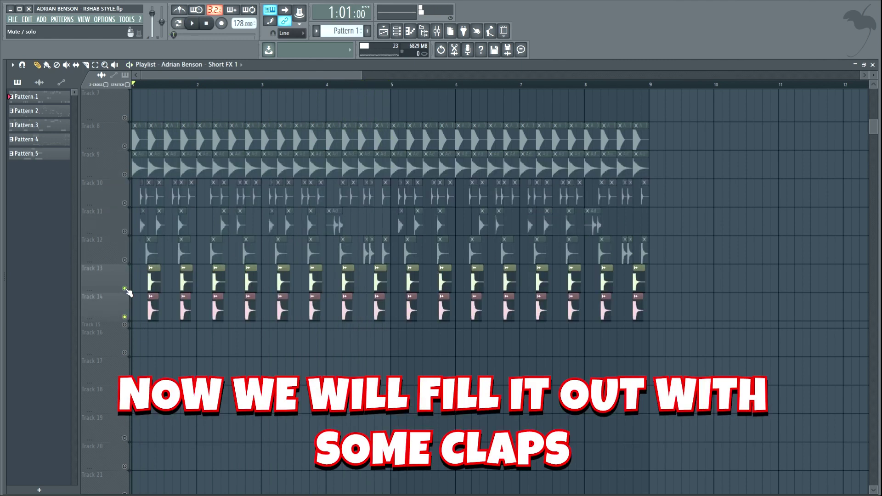
Step: Audition the newest percussion layers alone, then bring all drum tracks back in
click(125, 288)
key(space)
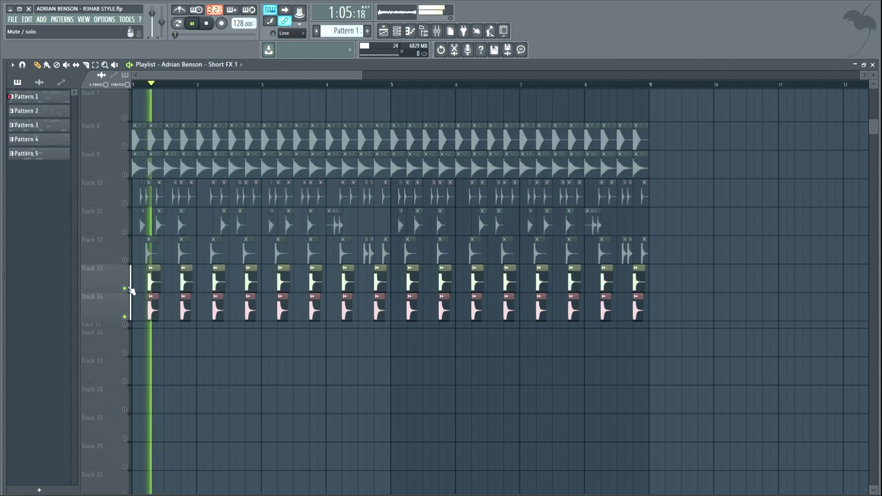
click(125, 289)
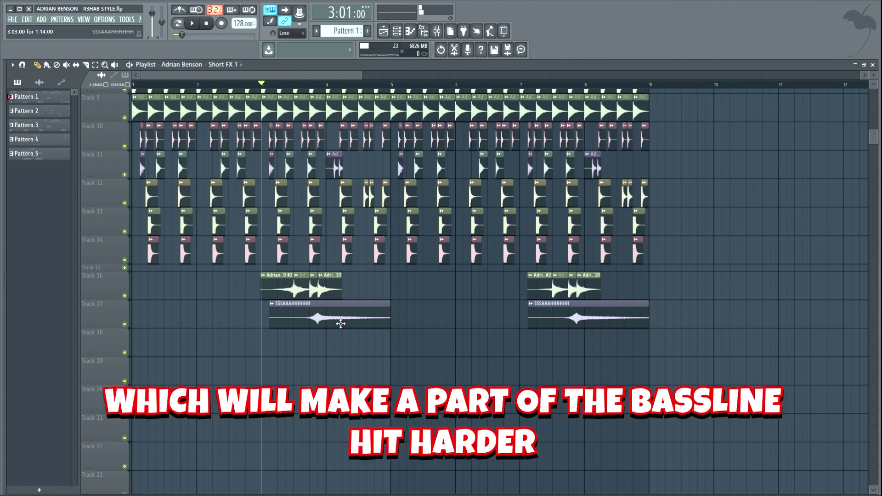
Step: Solo Tracks 16, 17, 18 and 20 in turn during playback to hear each vocal and FX clip
key(space)
ctrl+click(124, 296)
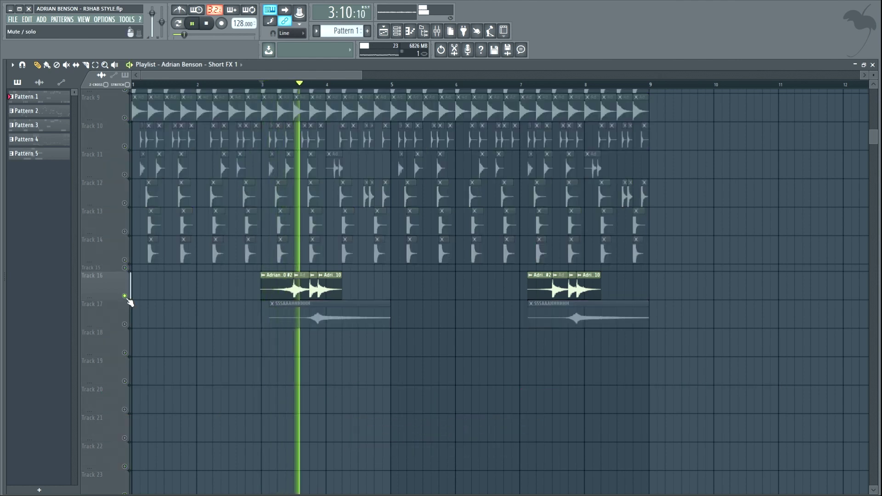
ctrl+click(125, 324)
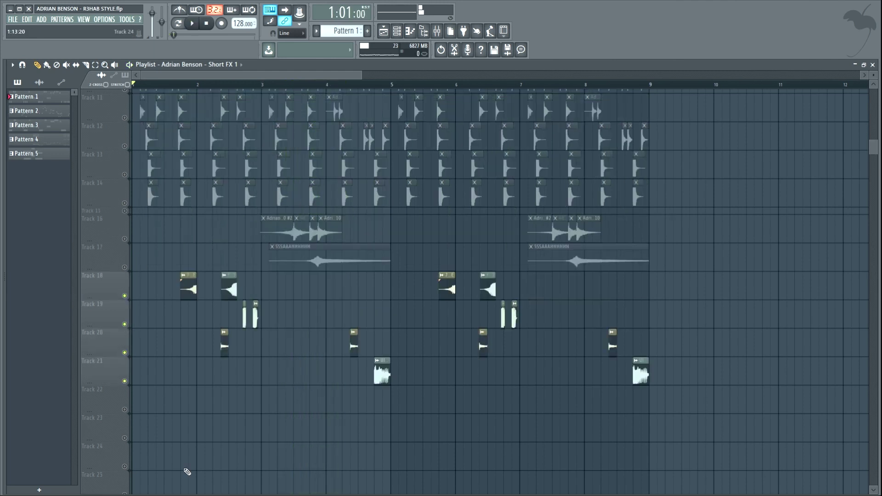
key(space)
ctrl+click(124, 295)
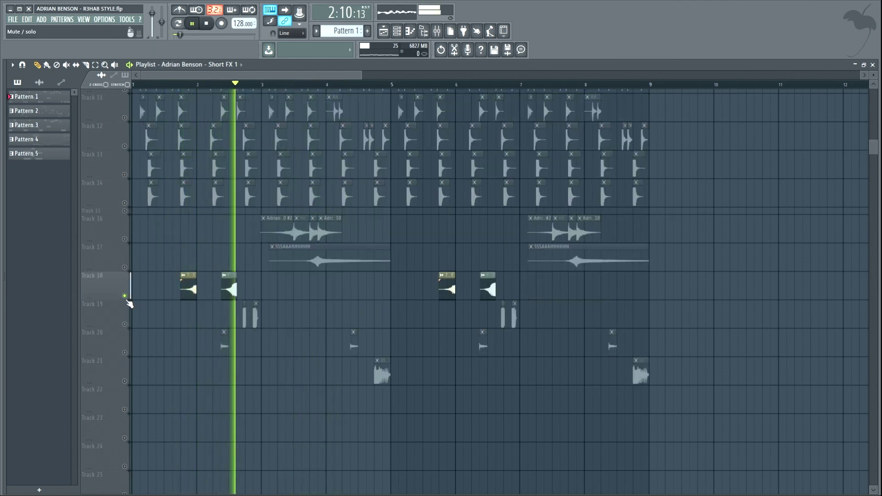
ctrl+click(125, 352)
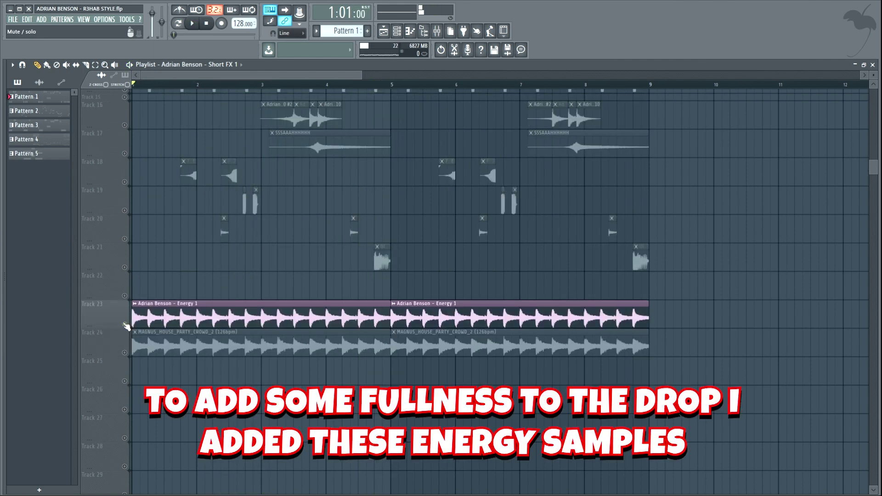
Step: Hear the Track 24 crowd sample solo, then add Track 23's Energy clips back in
key(space)
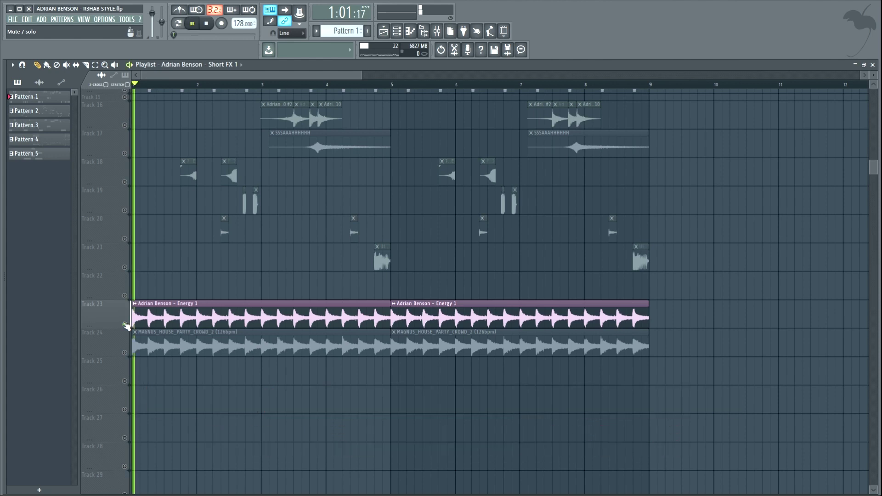
ctrl+click(124, 352)
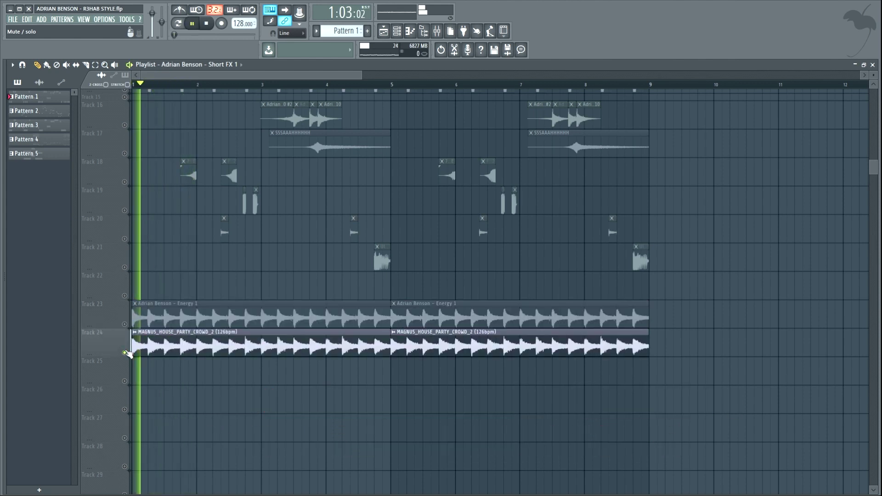
click(125, 324)
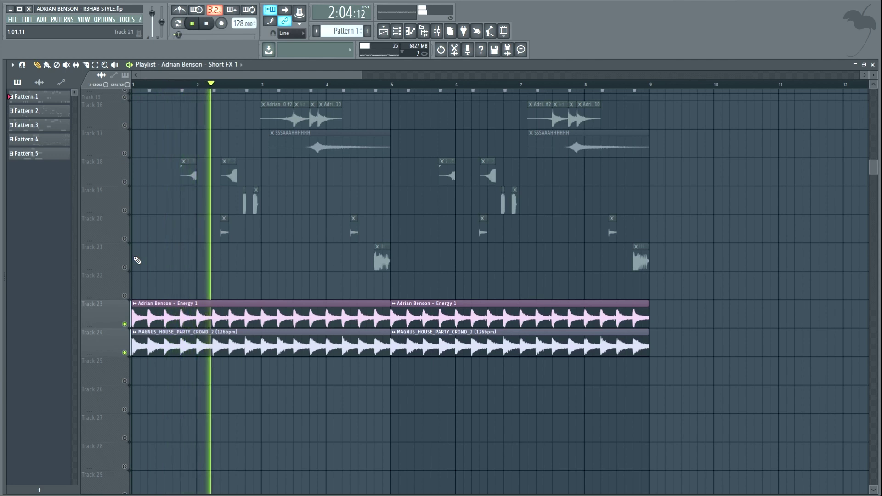
key(space)
Step: Solo the Track 26 piano, then Downlifter 1 on Track 27 and Downlifter 2 on Track 28
scroll(192, 364, down, 5)
right_click(125, 267)
key(space)
right_click(125, 296)
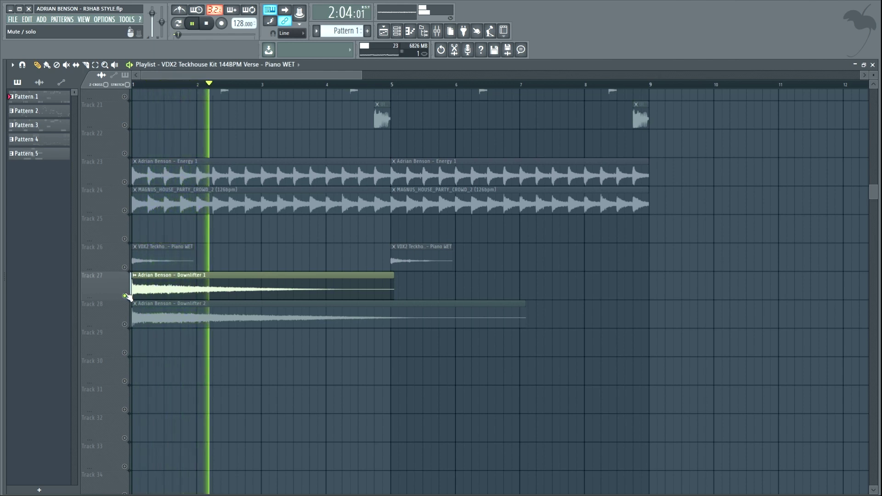
right_click(125, 324)
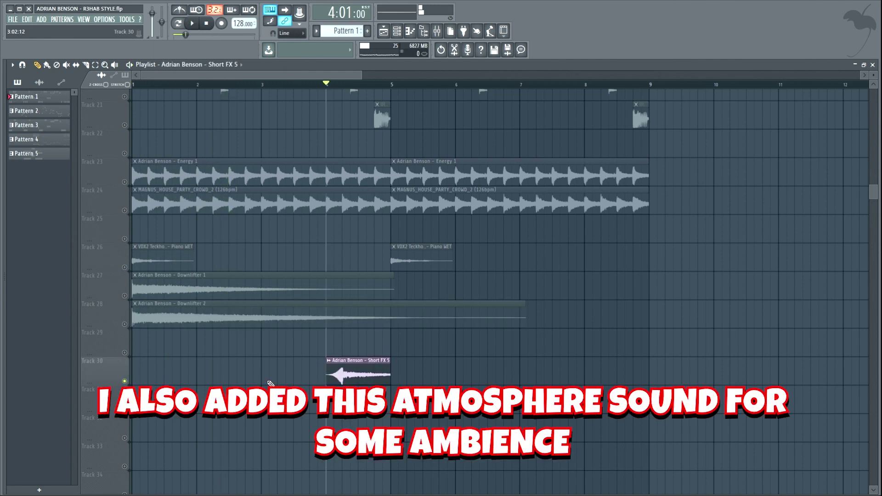
Step: Play from bar 4, then swap mutes between Tracks 32 and 33 to compare the percussion rolls
key(space)
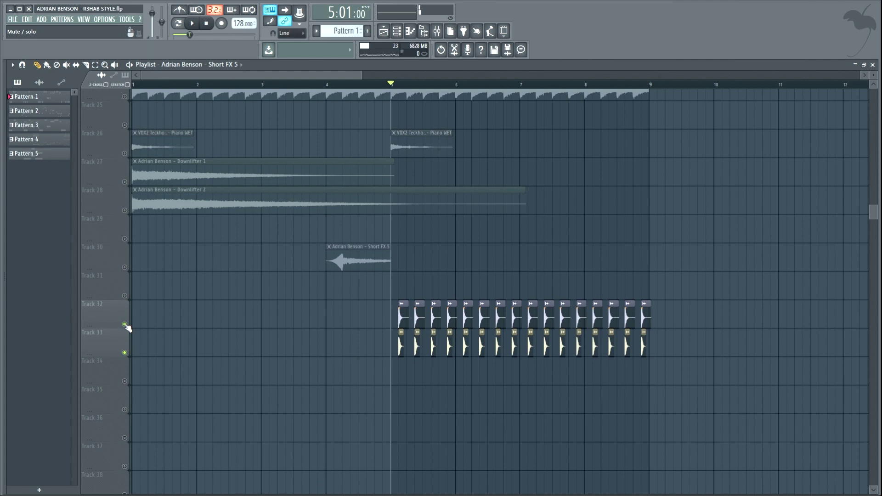
click(124, 325)
key(space)
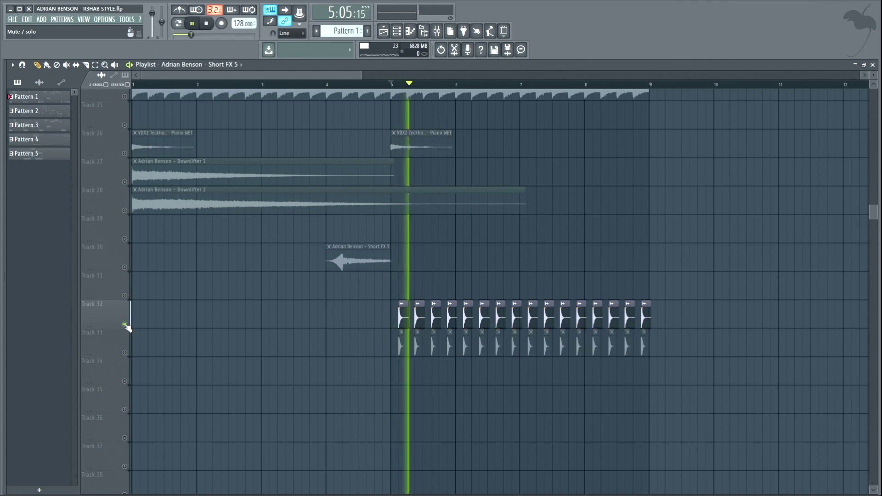
drag(125, 325, 125, 354)
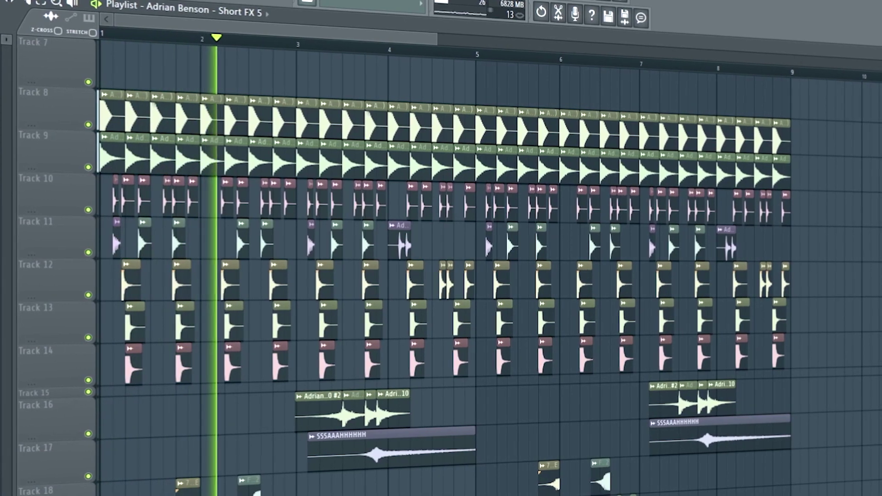
Step: Scroll through the Playlist to review every drum and FX track in the arrangement
scroll(441, 257, down, 1)
scroll(441, 257, down, 9)
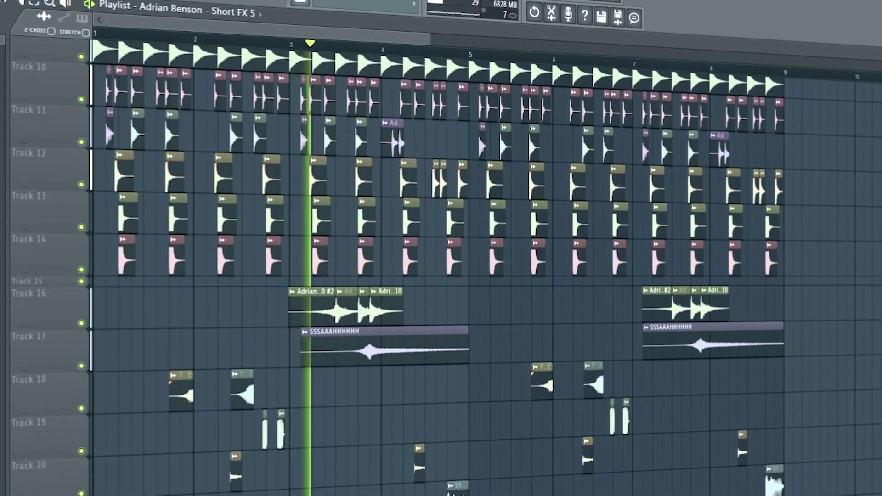
scroll(441, 257, down, 7)
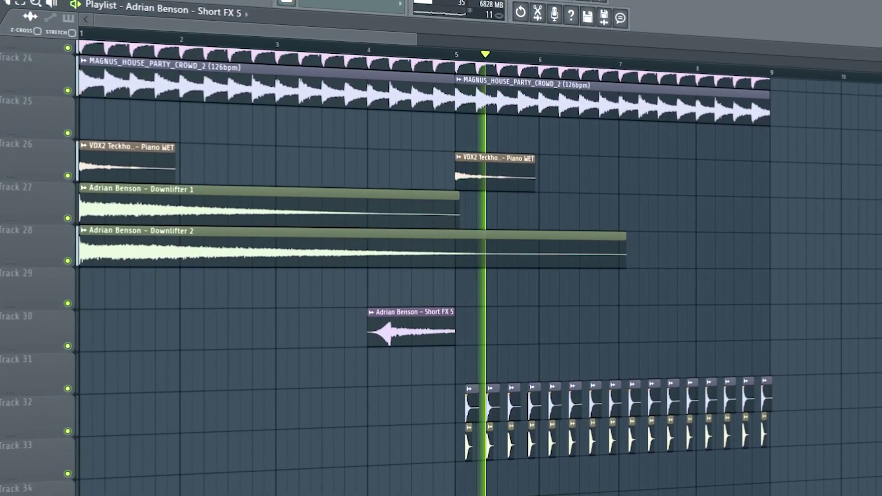
scroll(441, 257, up, 5)
scroll(441, 257, up, 12)
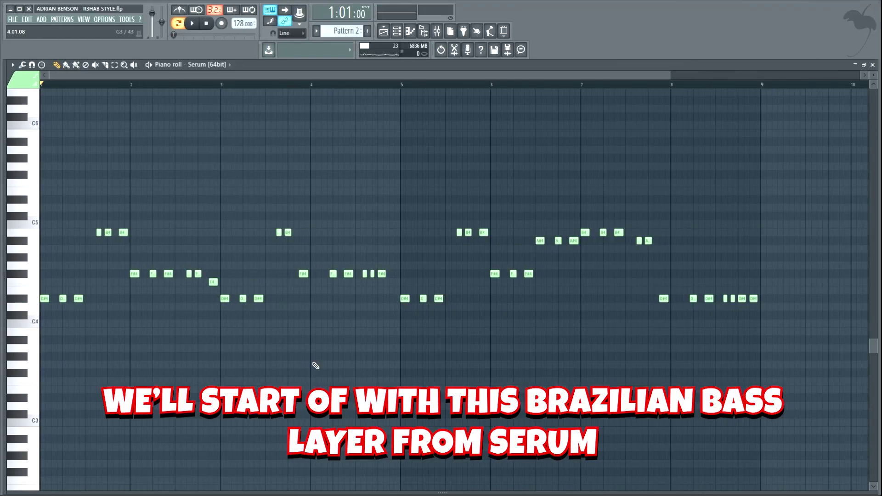
Step: Play the Serum bass line, then replay it with its MAIN BASS BUS volume automation
key(space)
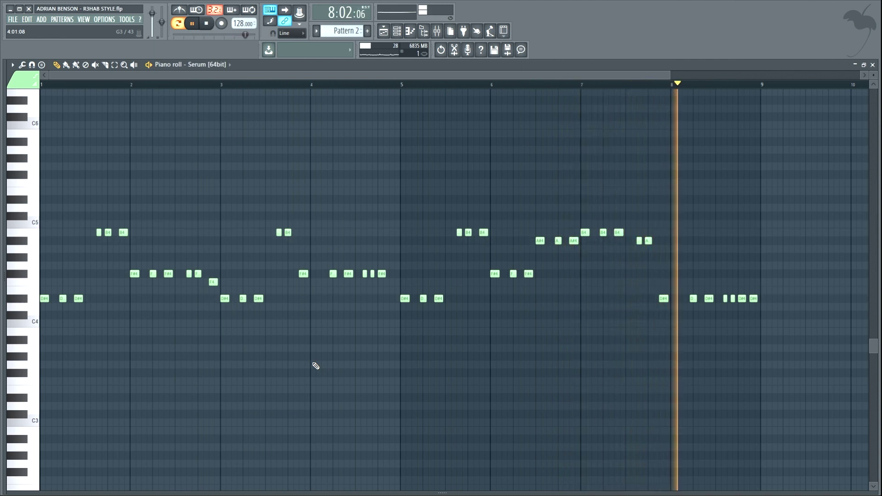
key(space)
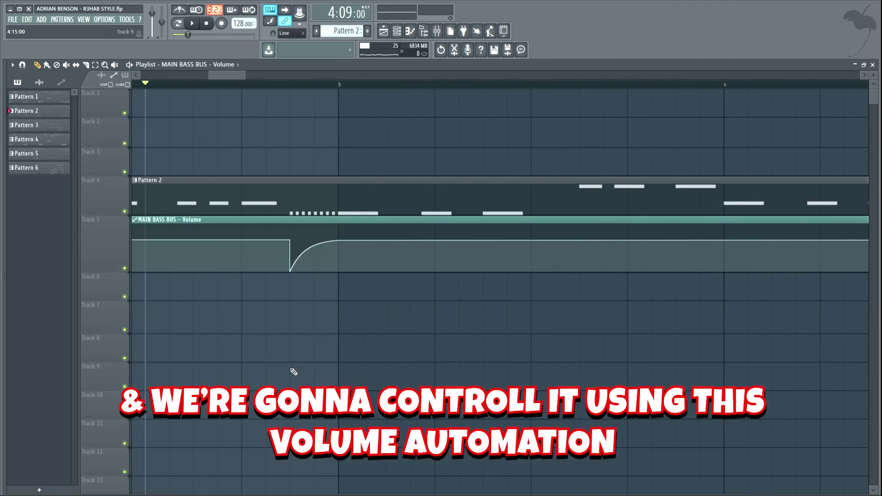
key(space)
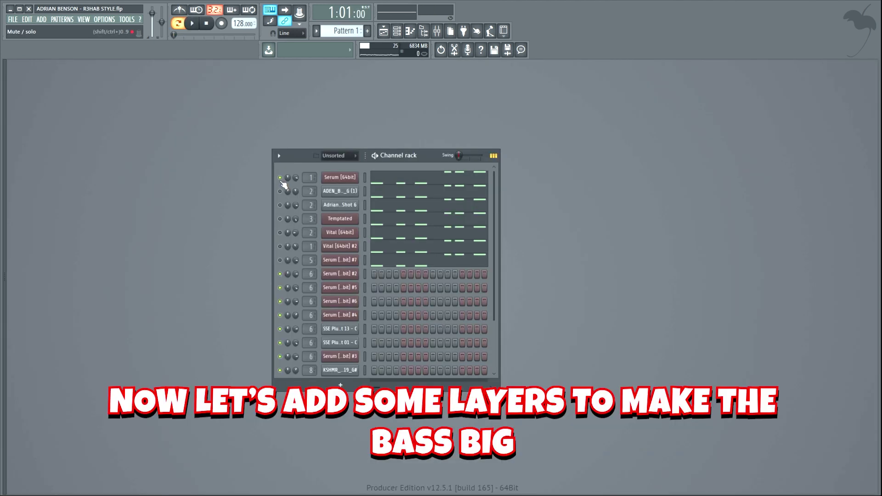
Step: Play the pattern and inspect the first Parametric EQ 2, OTT, Blood Overdrive and Fast Dist settings
key(space)
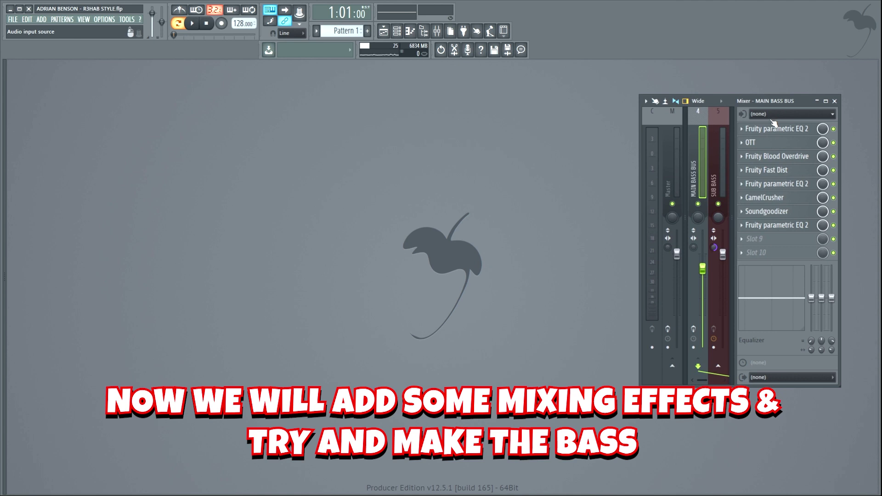
click(777, 130)
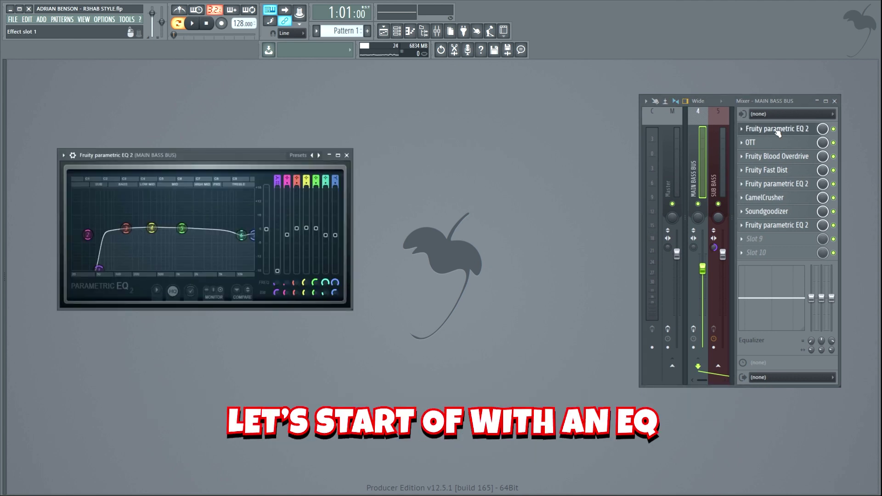
click(775, 146)
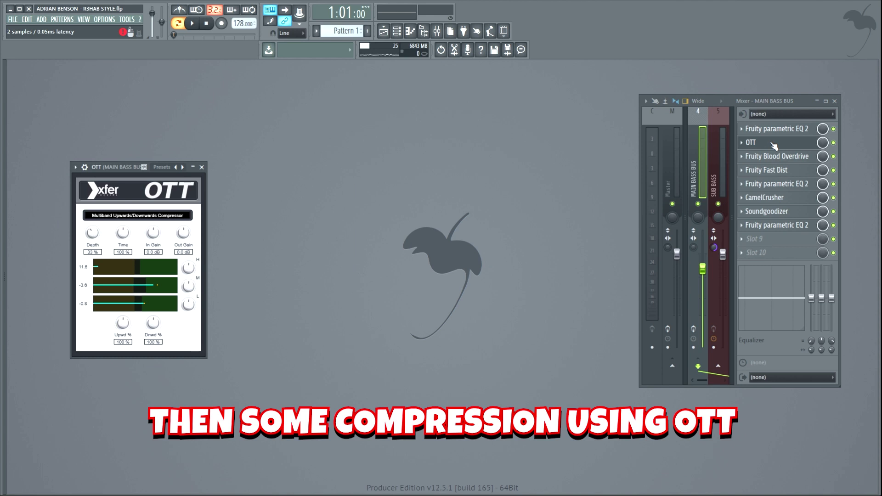
click(775, 157)
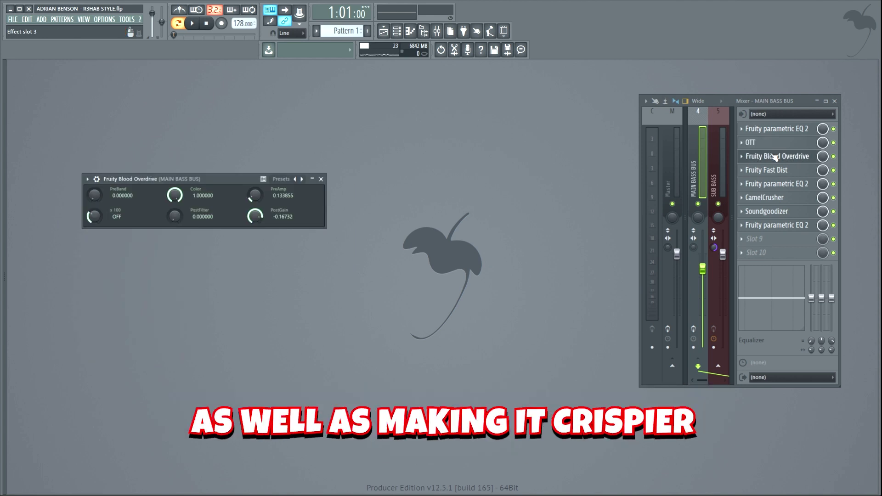
click(771, 170)
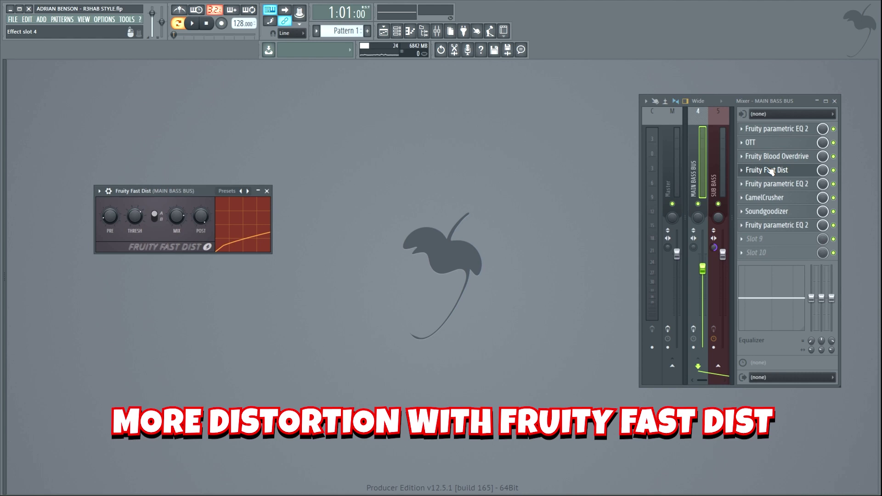
Step: Inspect the second EQ, CamelCrusher, Soundgoodizer and the final parametric EQ in slot 8
click(771, 184)
click(766, 198)
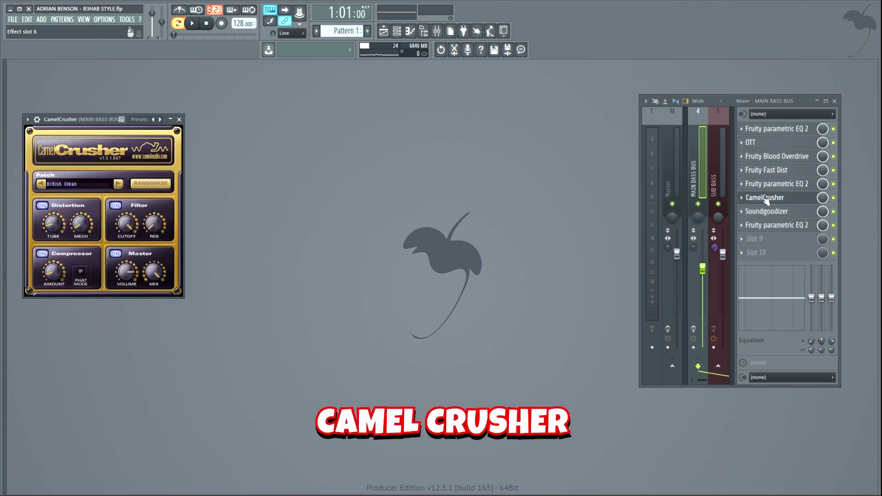
click(768, 212)
click(774, 225)
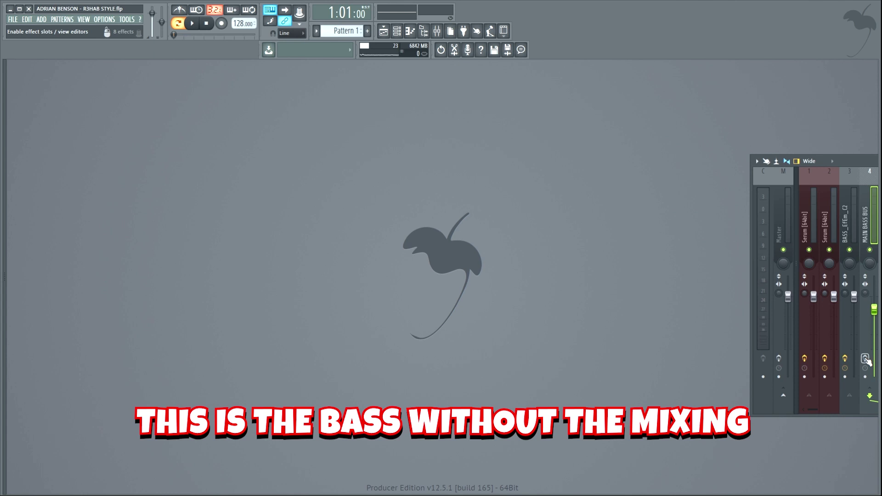
Step: Play the processed bass, toggle the Track 4 mixer button, then stop playback
key(space)
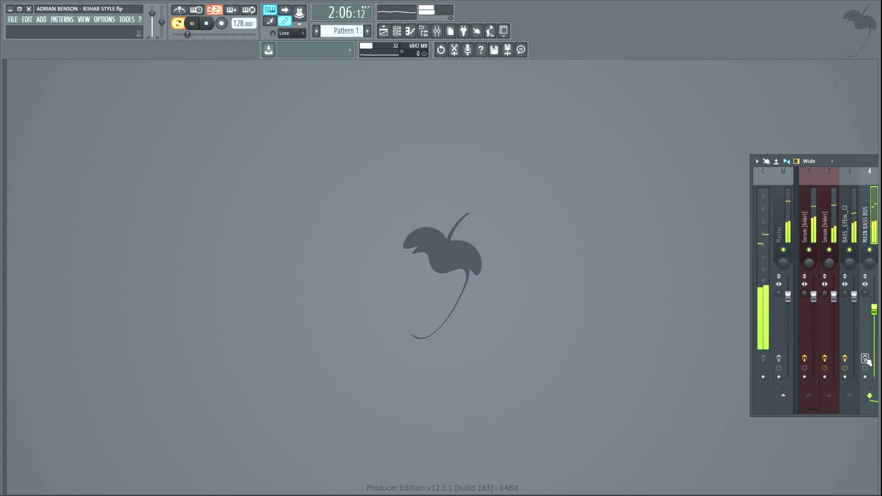
click(865, 359)
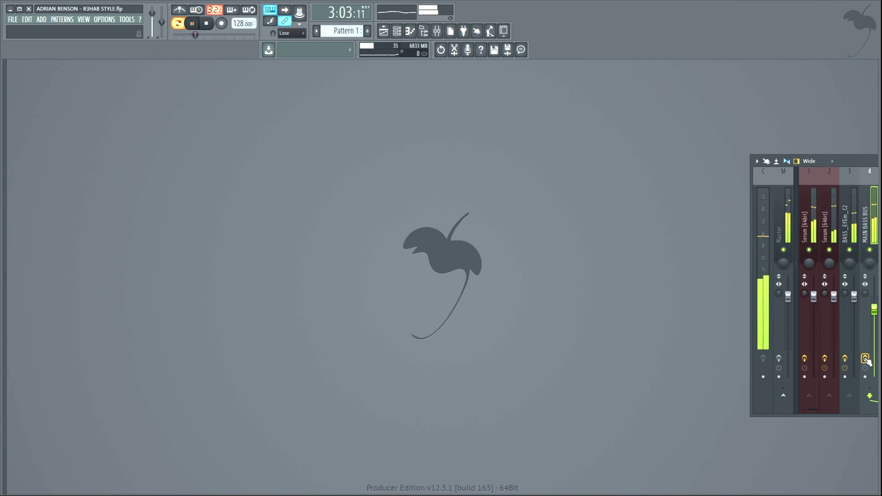
key(space)
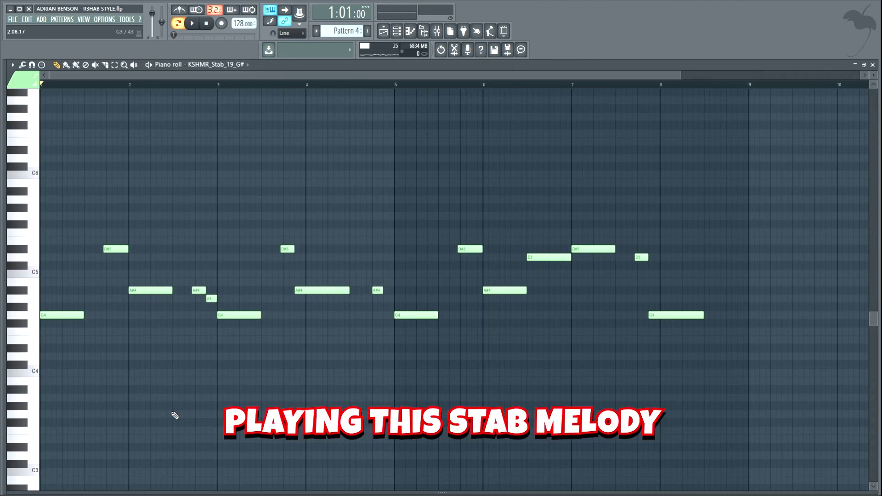
Step: Play the stab melody alone, then with the bass, then the full drop with drums
key(space)
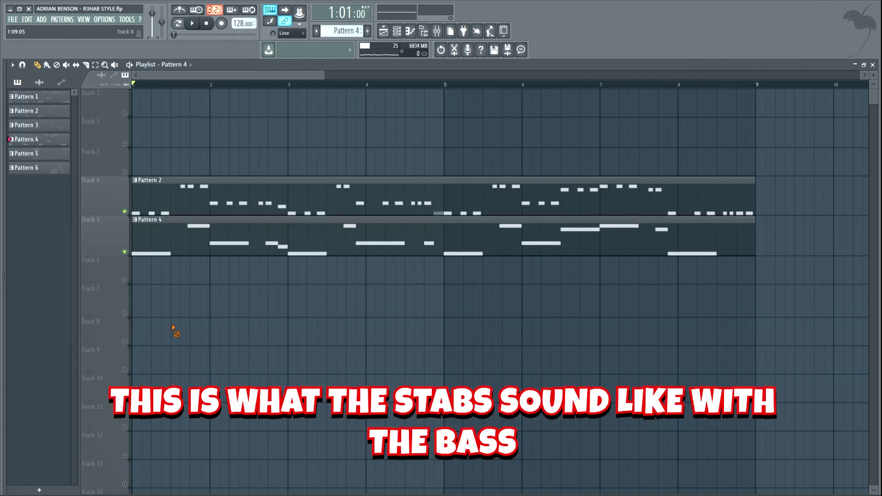
key(space)
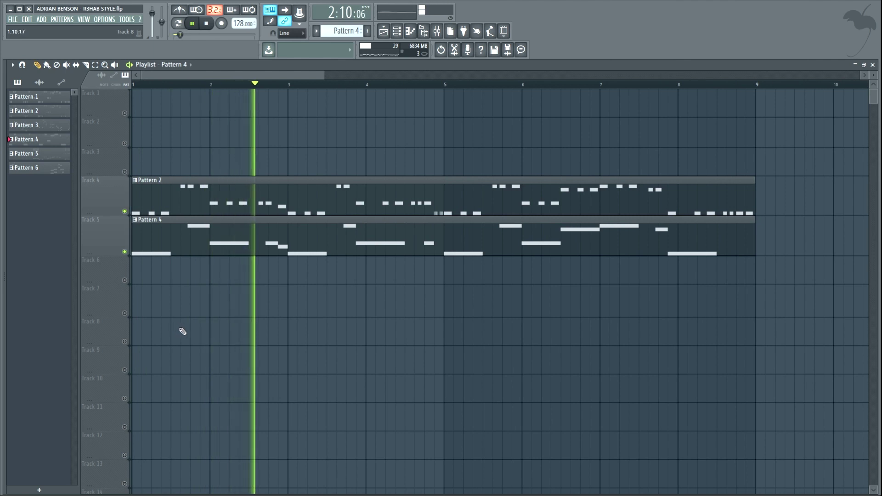
key(space)
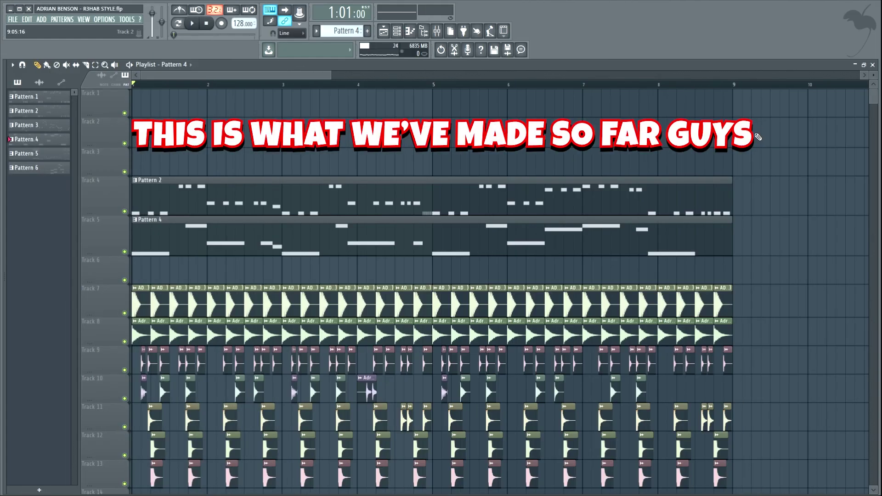
key(space)
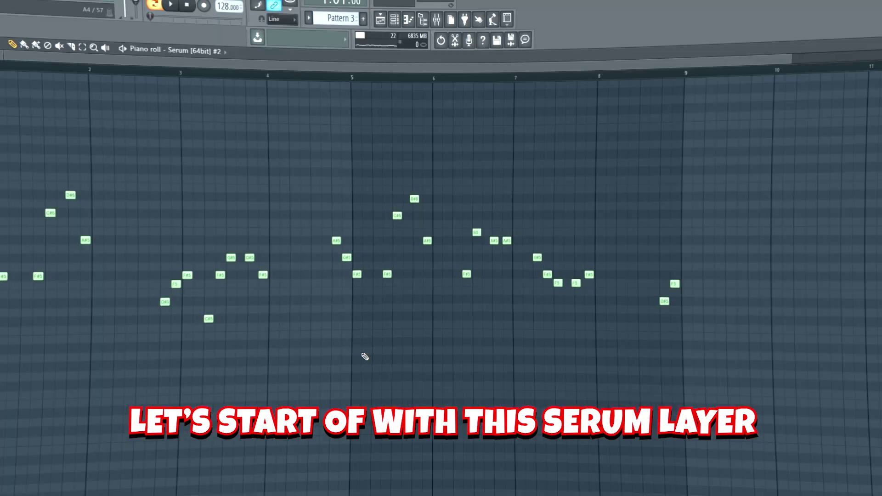
Step: Play the Serum #2 lead melody, then the Serum #3 harmony notes from bar 5
key(space)
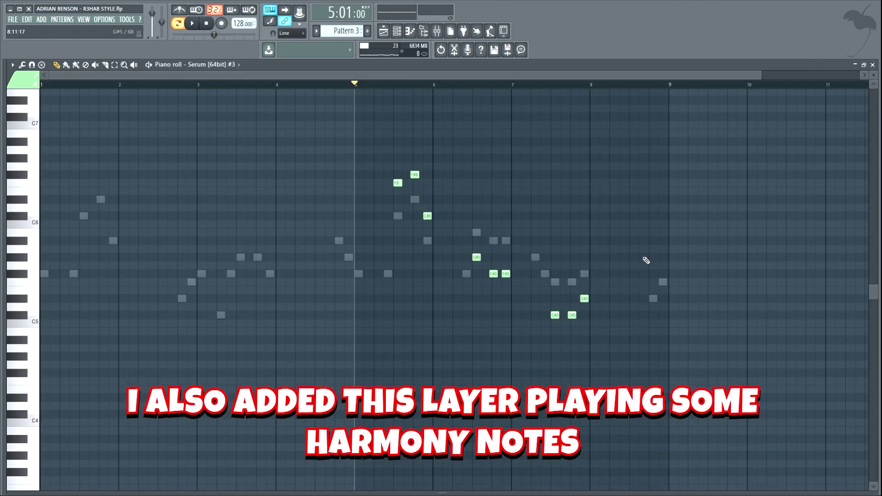
key(space)
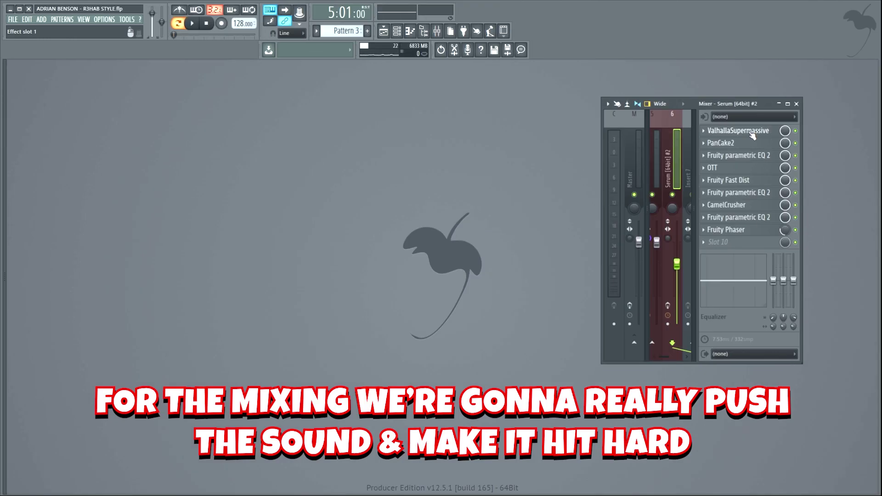
Step: Inspect each Serum #2 insert effect: ValhallaSupermassive, PanCake2, three EQs, OTT, Fast Dist, CamelCrusher, Phaser
click(752, 133)
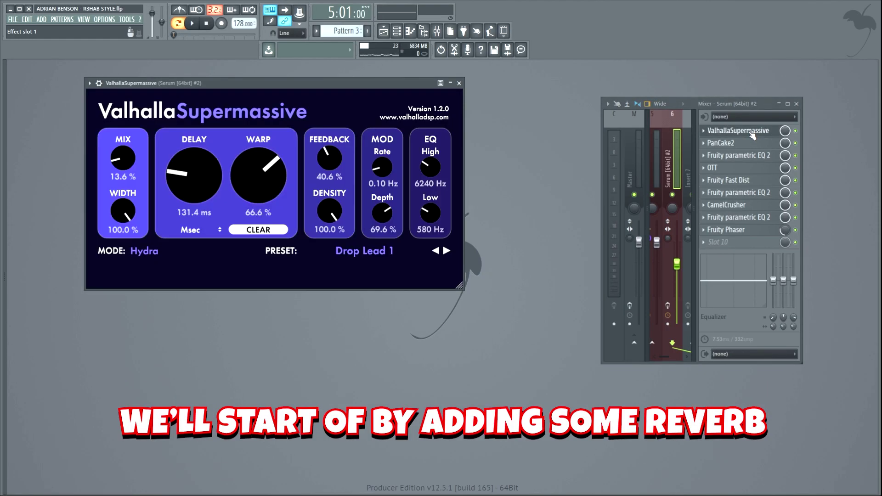
click(754, 145)
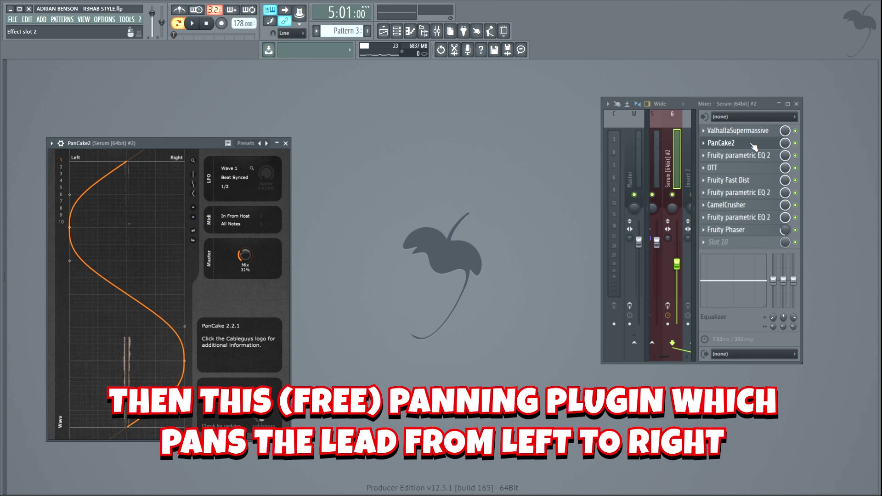
click(752, 159)
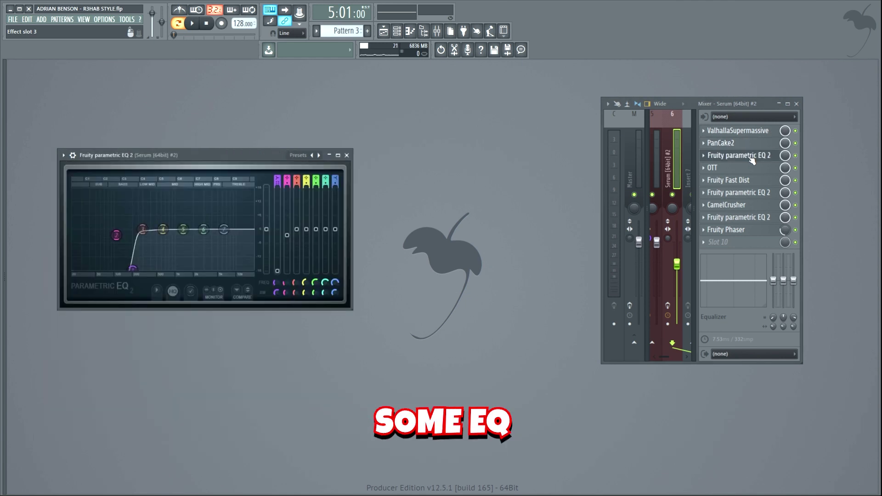
click(752, 170)
click(752, 182)
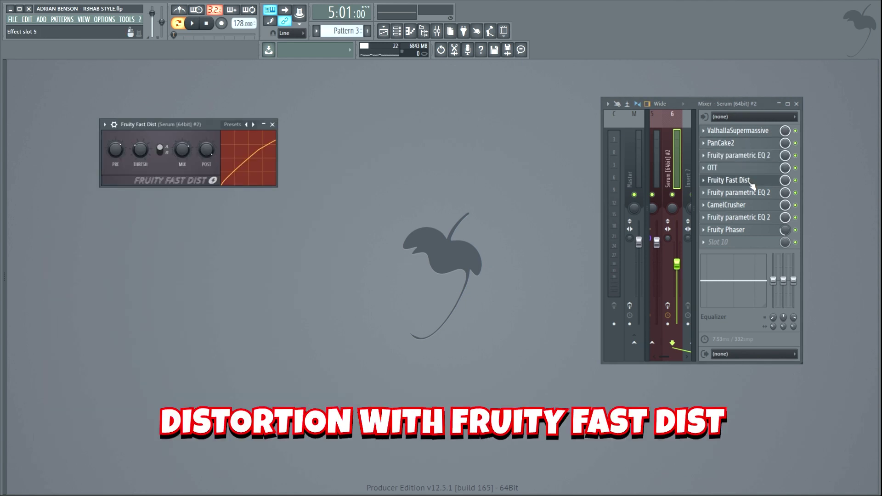
click(750, 194)
click(753, 206)
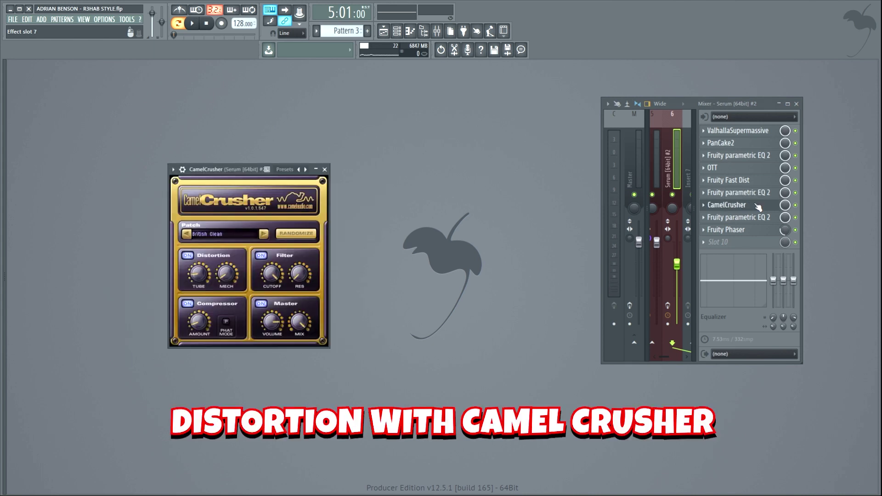
click(756, 218)
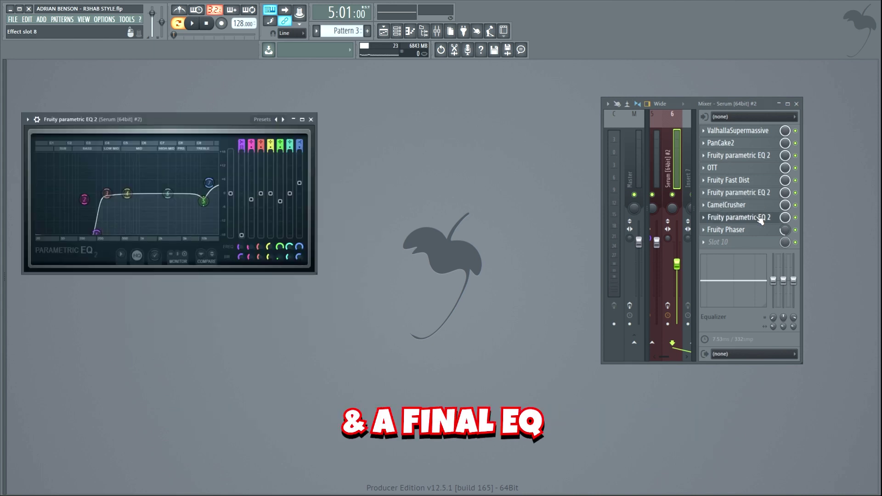
click(752, 230)
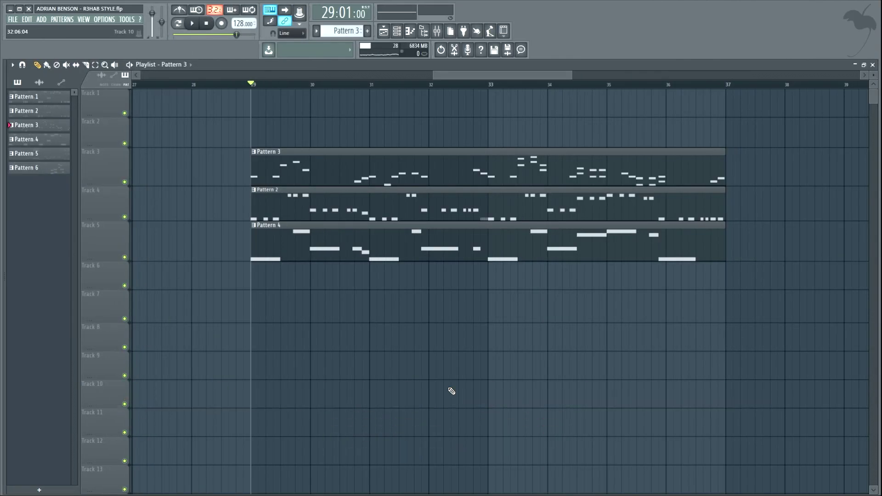
Step: Play the melodic elements from bar 29, then stop playback
key(space)
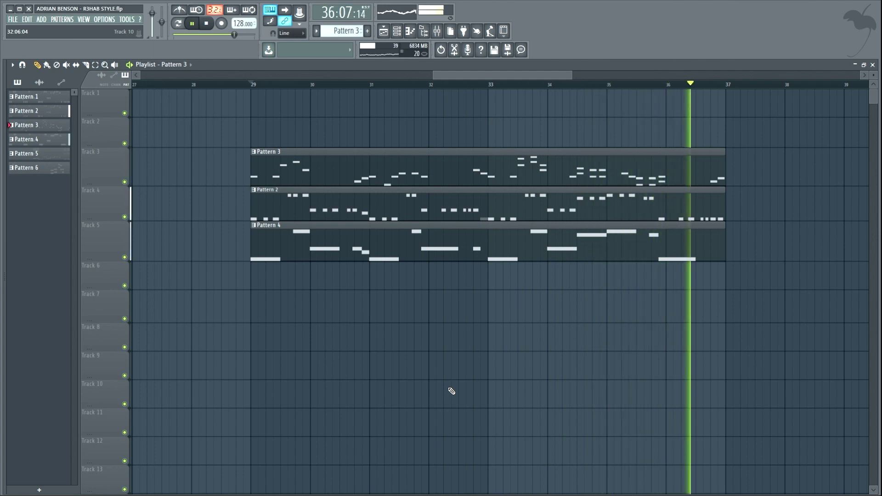
key(space)
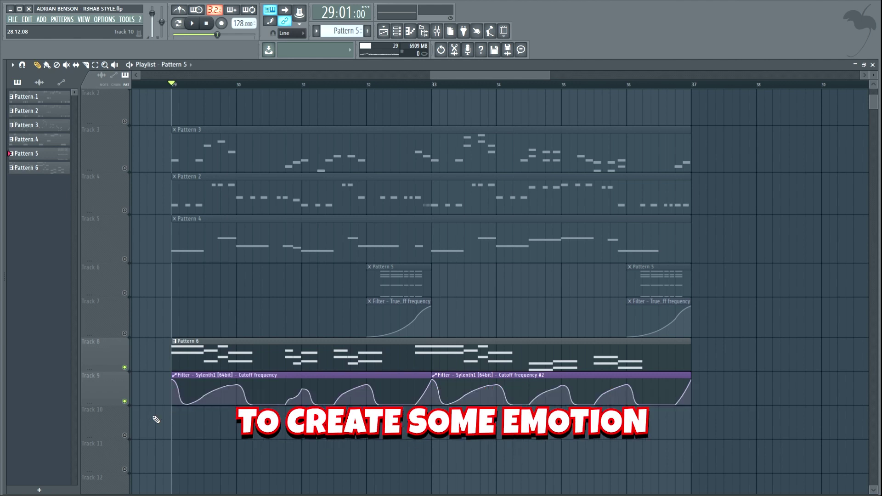
Step: Play the soloed chords with their cutoff automation, then unmute all tracks and play the full drop
key(space)
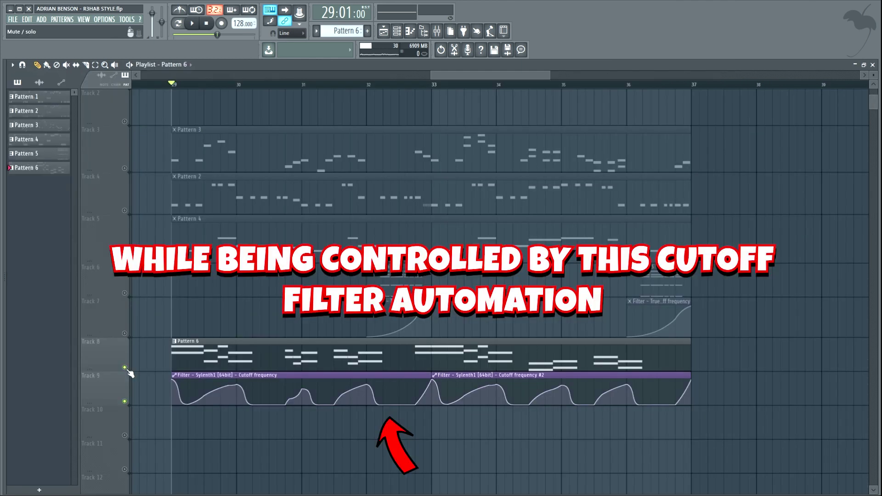
right_click(124, 367)
key(space)
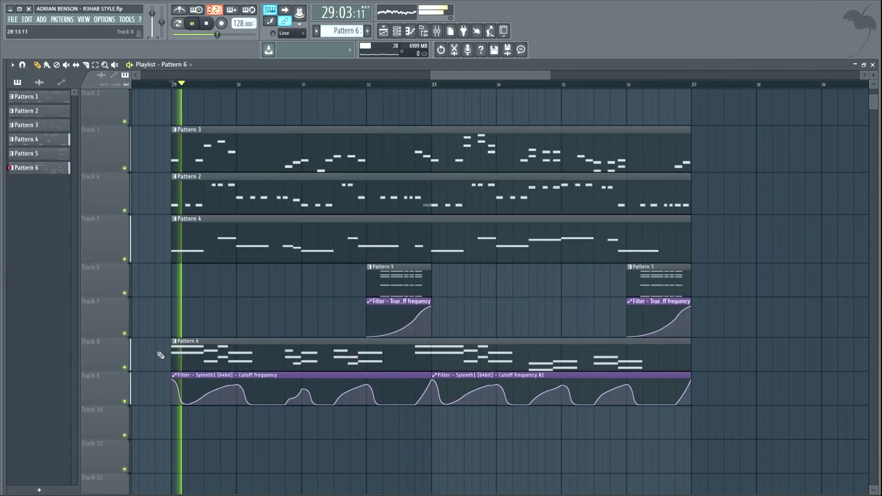